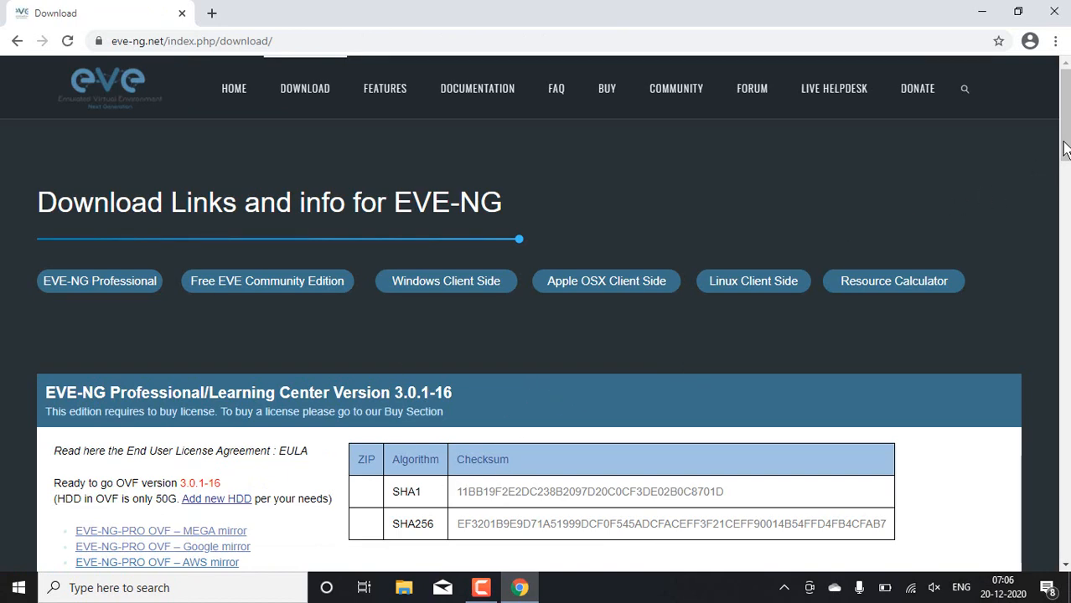
Step: Open the MEGA mirror download for the free EVE Community Edition OVF package
left_click_drag(1064, 147, 1064, 240)
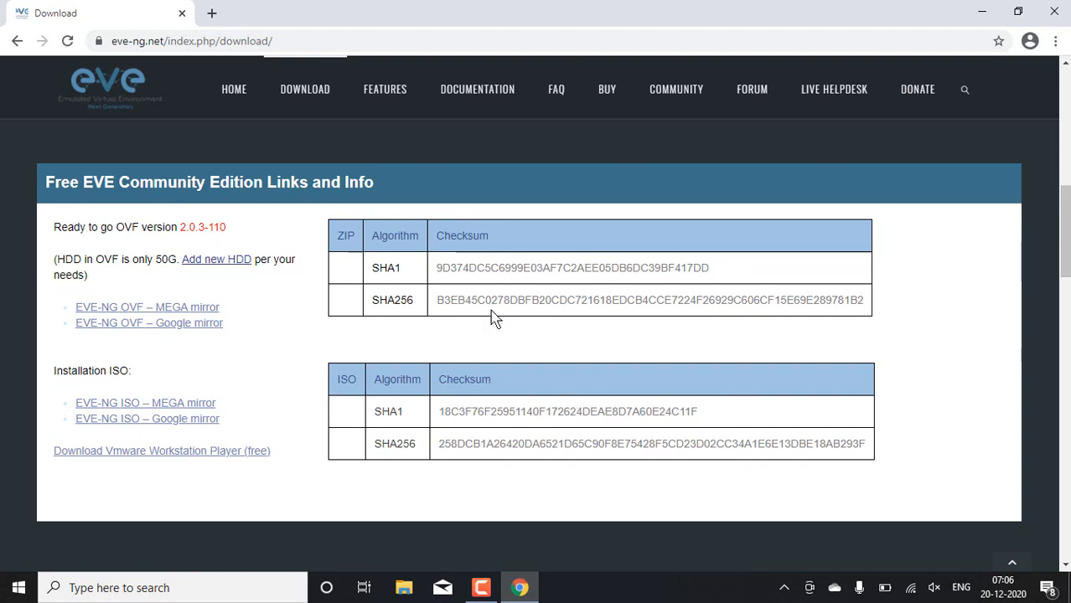
left_click(186, 311)
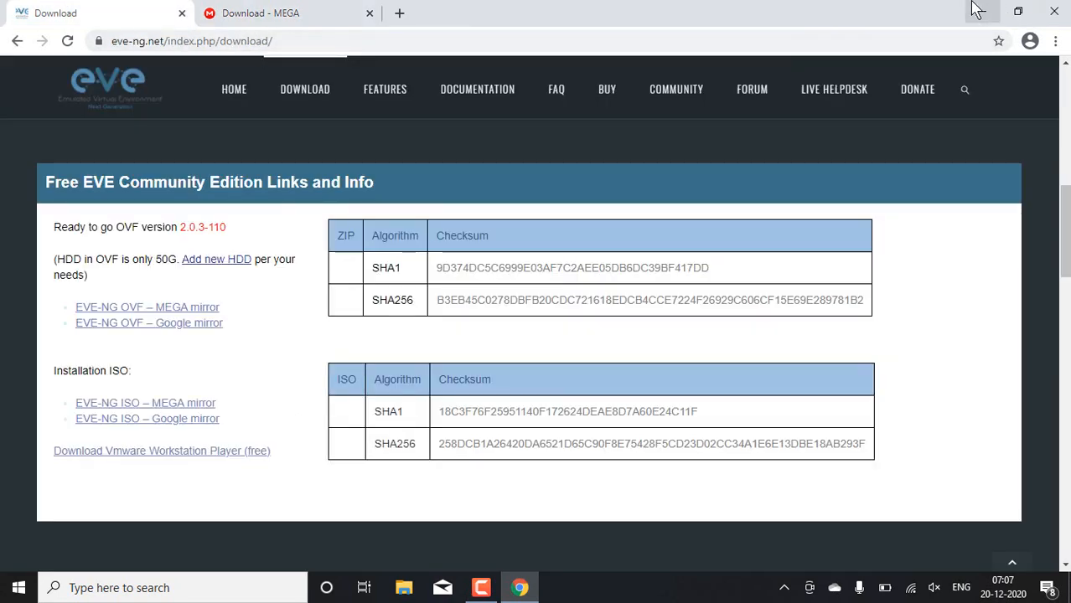
left_click(981, 11)
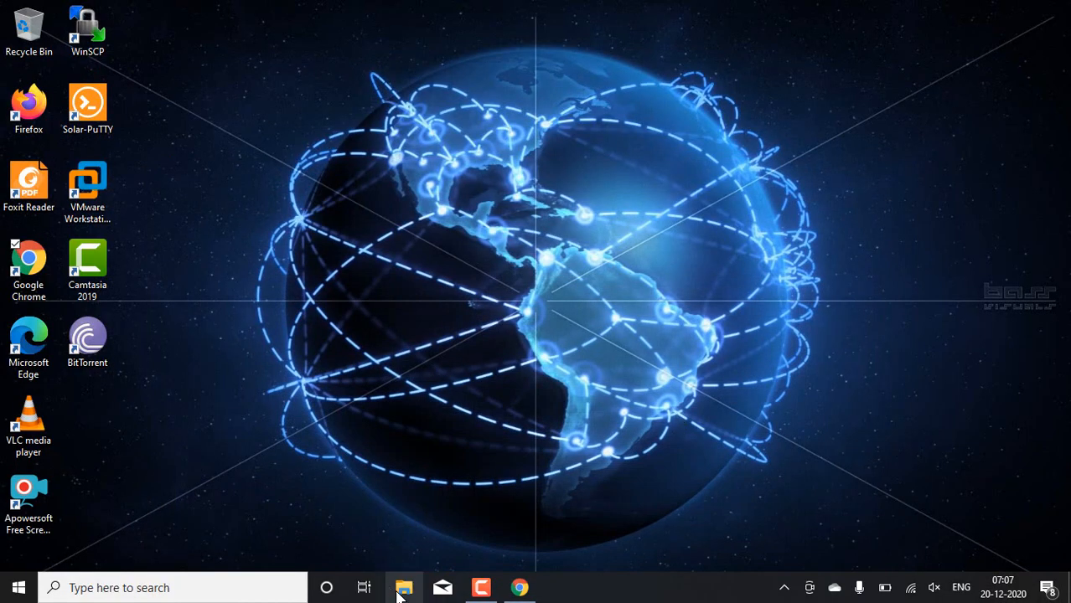
Step: Switch to File Explorer and look at the extracted EVE-COMM-VM folder inside EVE-NG on drive E
left_click(400, 591)
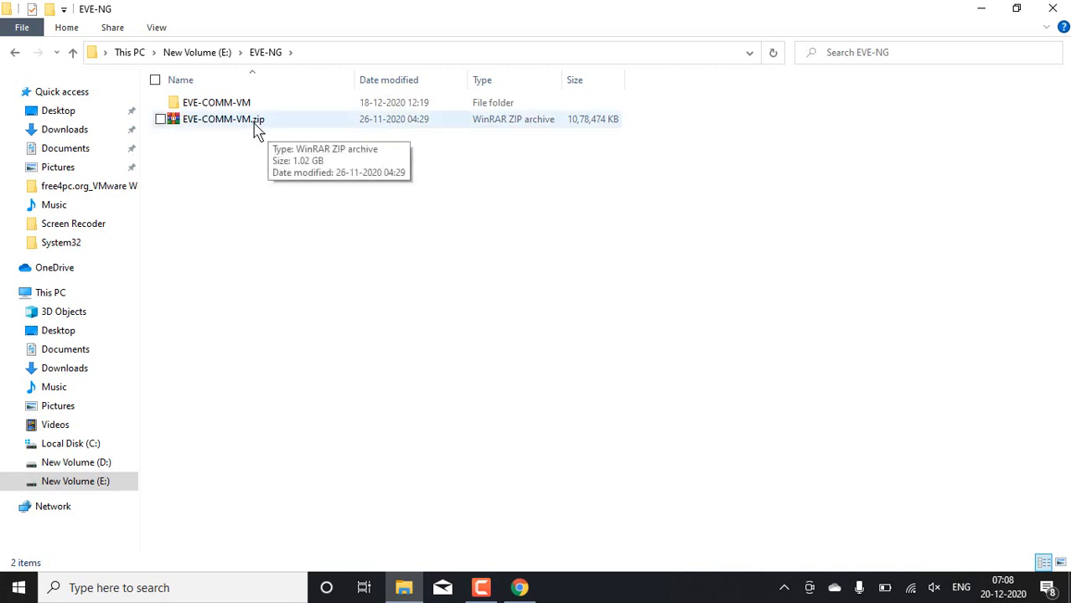
left_click(215, 104)
double_click(216, 105)
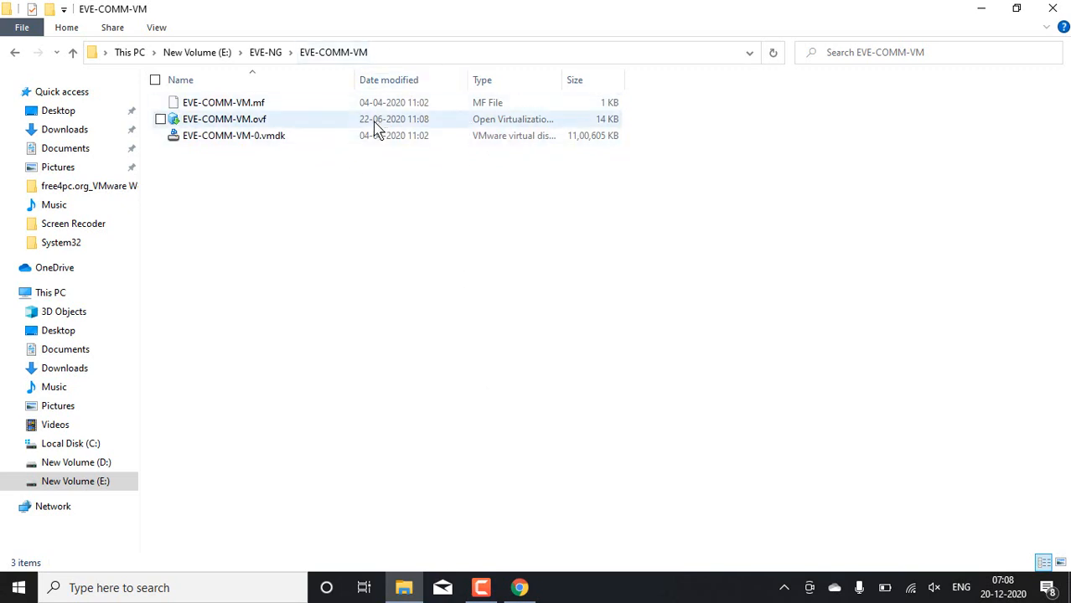
left_click(981, 8)
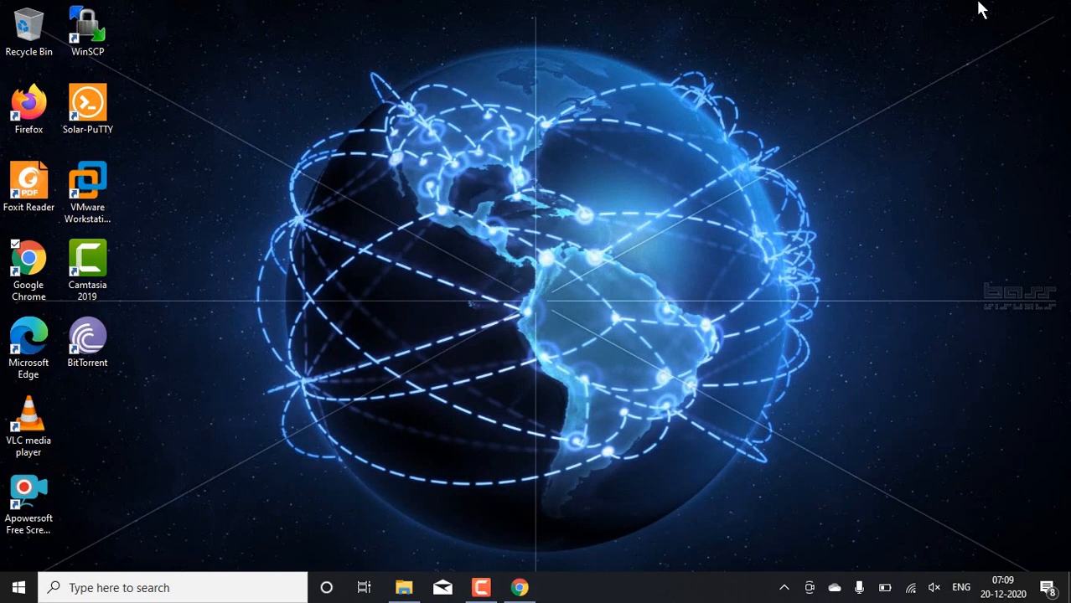
Step: Switch to VMware Workstation and import EVE-COMM-VM.ovf from E:\EVE-NG\EVE-COMM-VM with the name EVE-COMM-VM and the default storage path
double_click(91, 195)
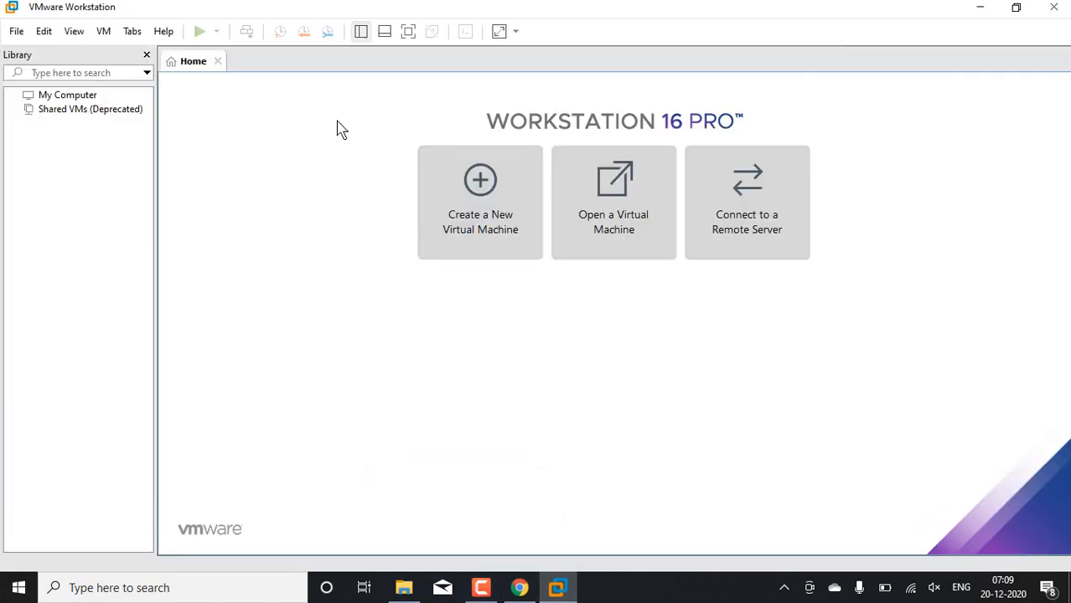
left_click(632, 178)
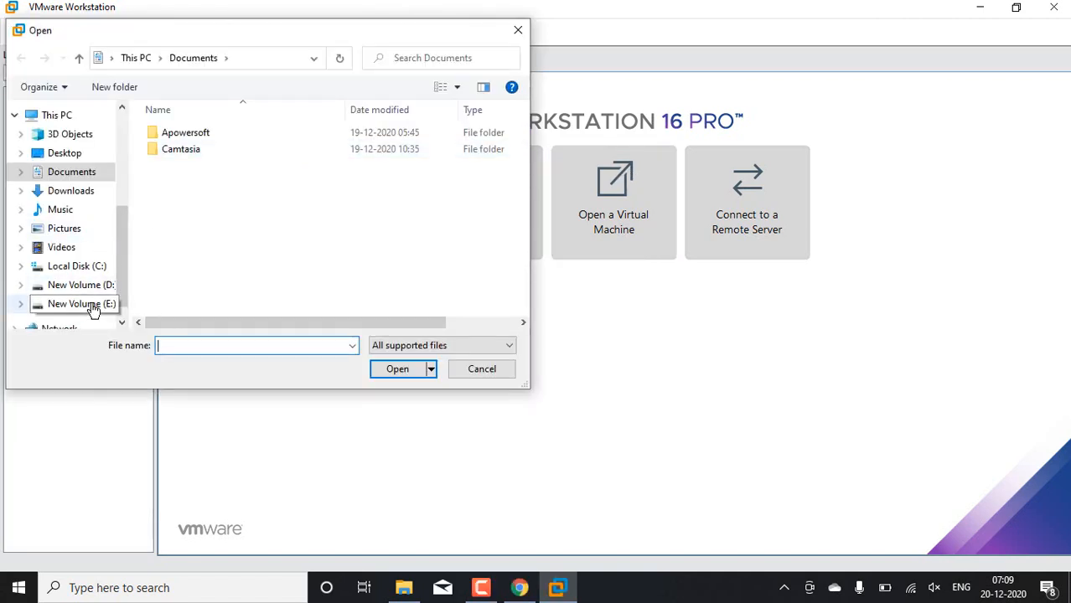
left_click(80, 306)
double_click(201, 183)
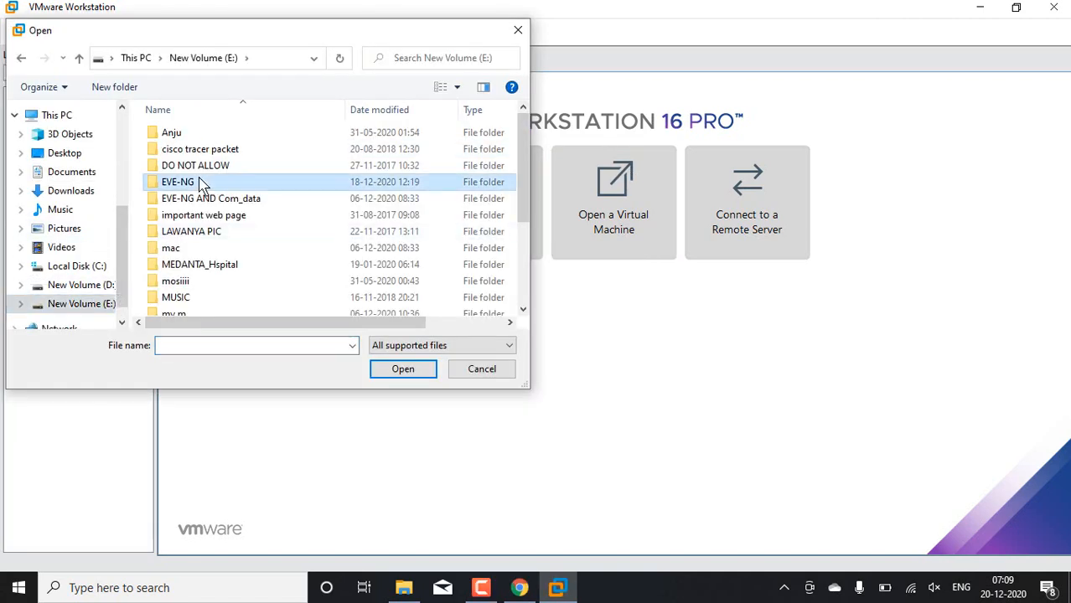
double_click(233, 134)
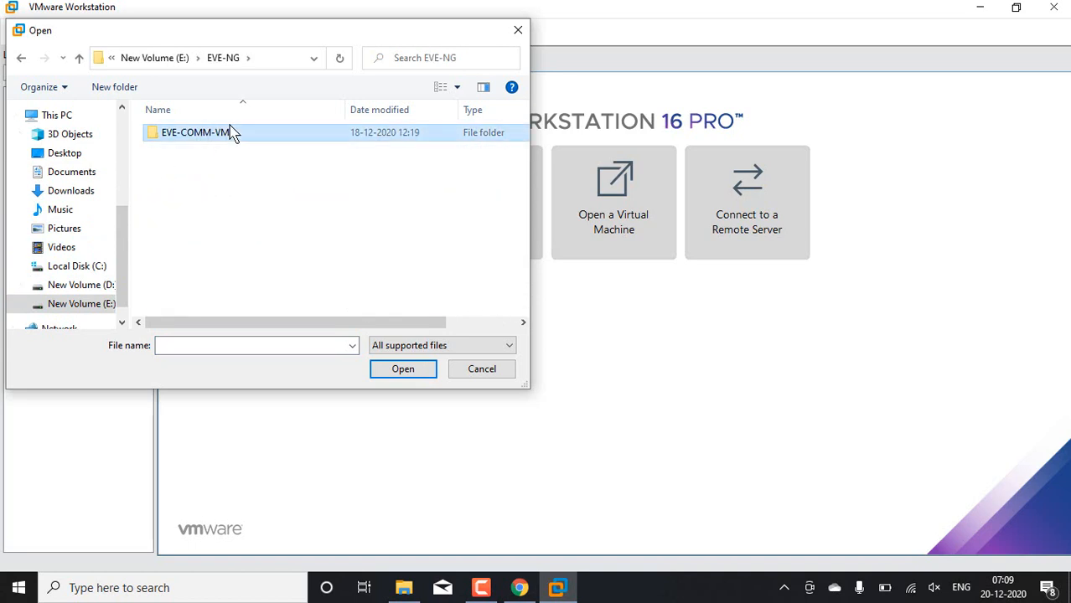
left_click(209, 136)
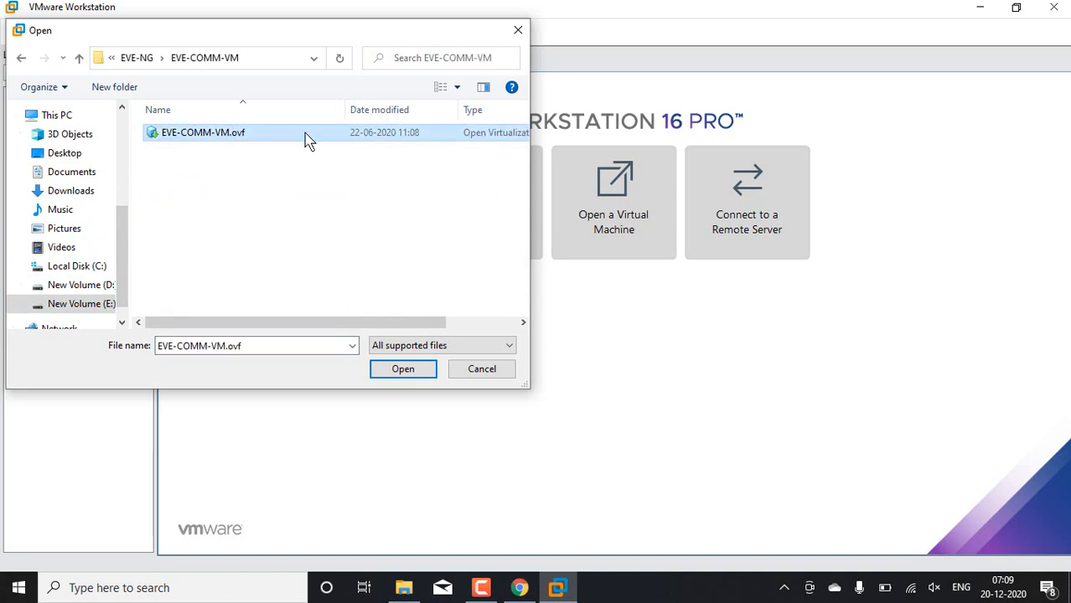
left_click(414, 373)
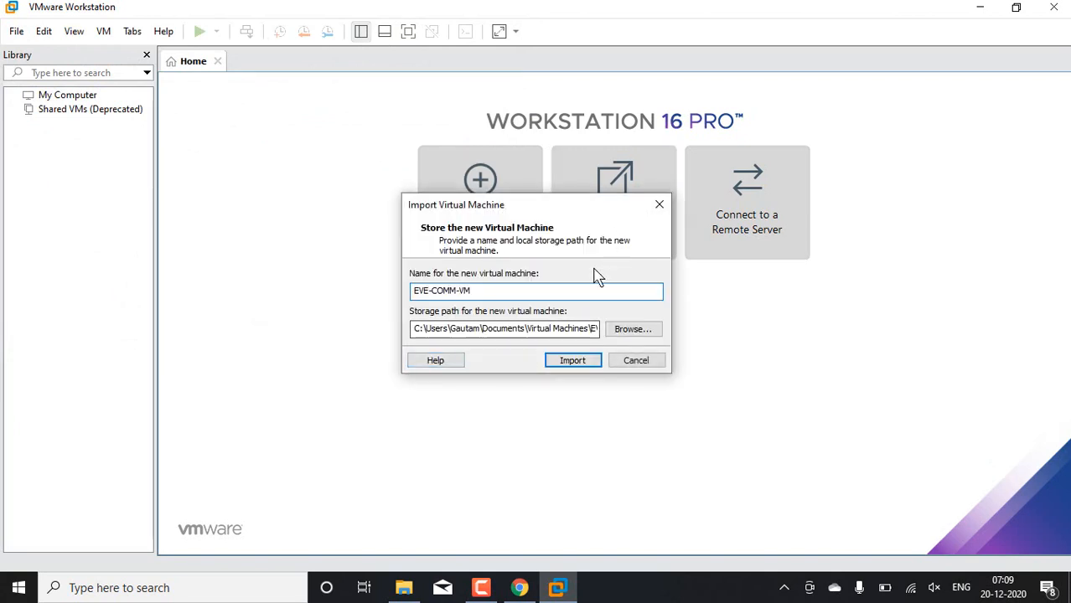
left_click(573, 362)
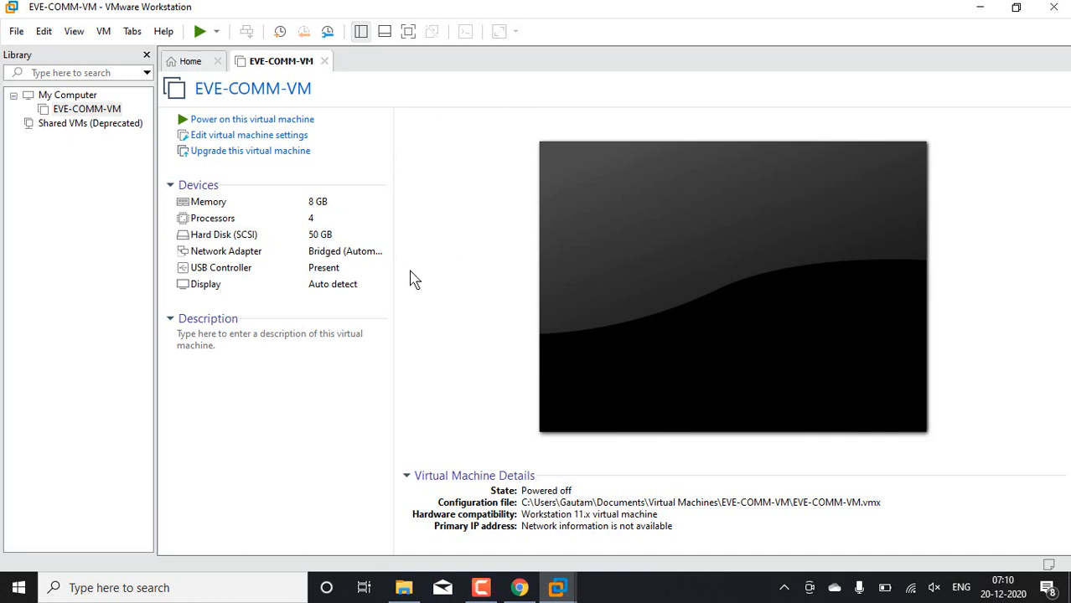
Step: Open the Windows Network Connections window by running ncpa.cpl
key("super+r")
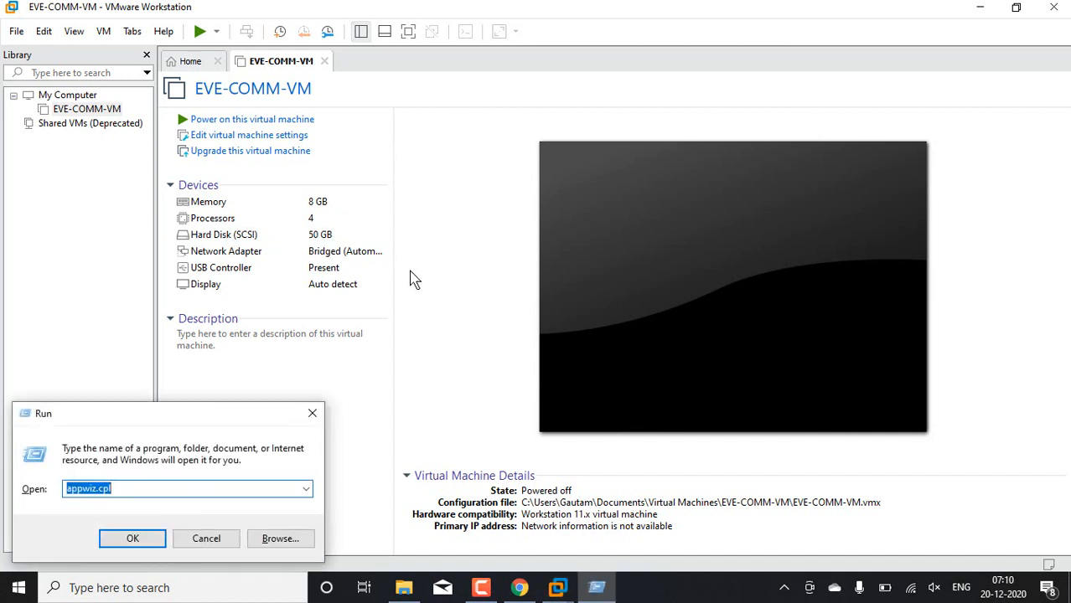
type("nca")
key("Return")
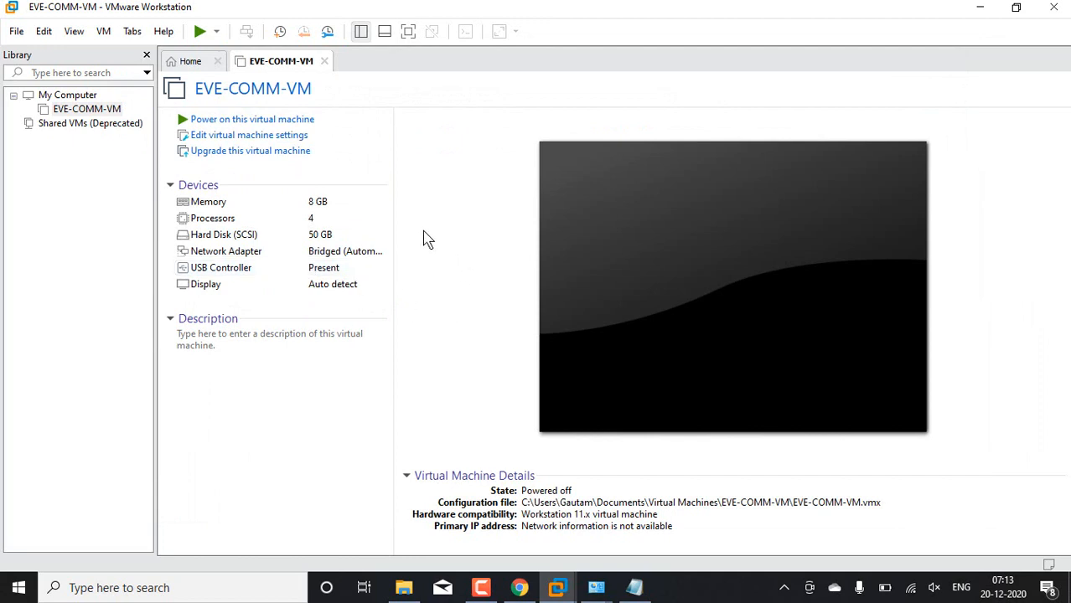
Step: Set the EVE-COMM-VM memory to 4096 MB and open its network adapter settings
left_click(340, 206)
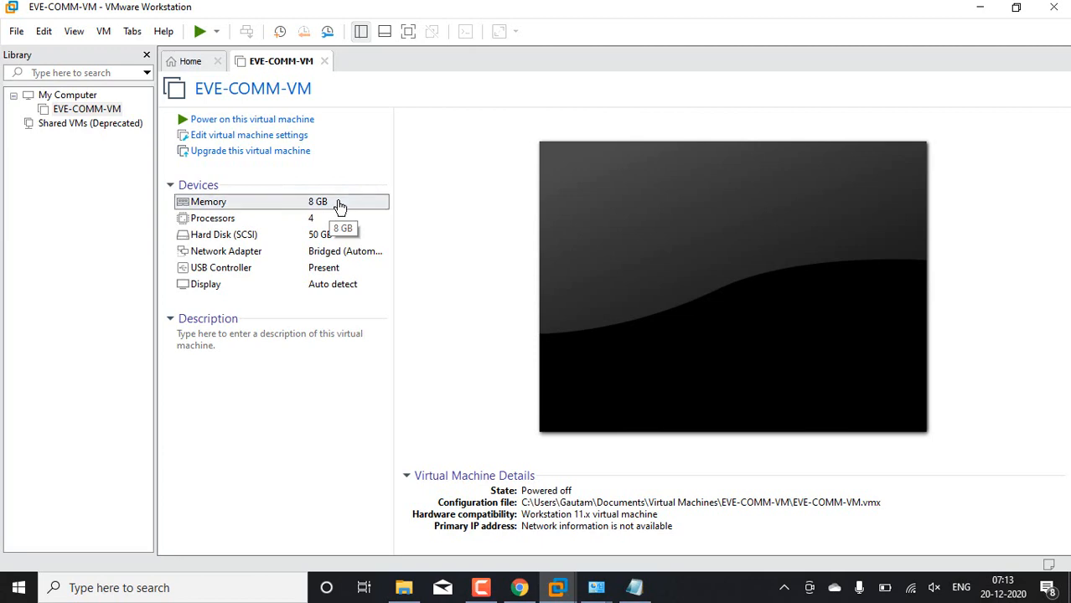
double_click(339, 205)
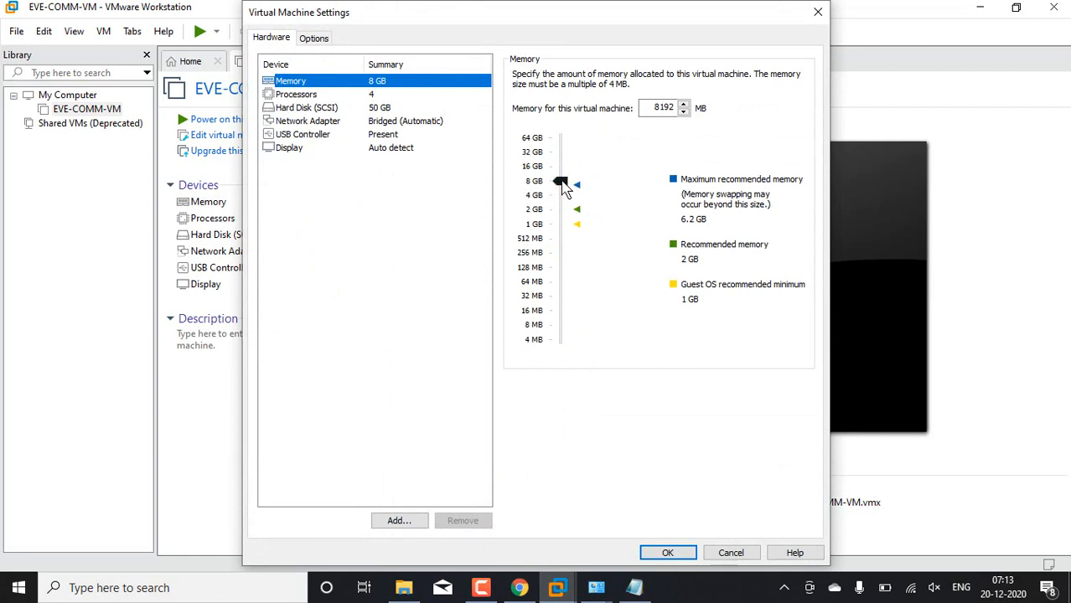
left_click_drag(563, 187, 567, 199)
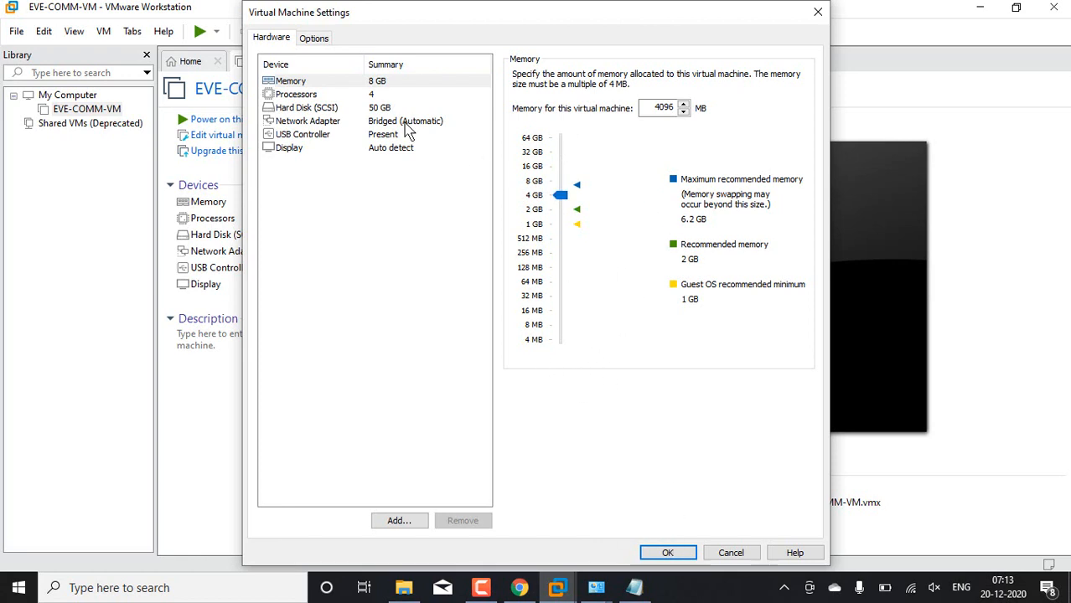
left_click(405, 123)
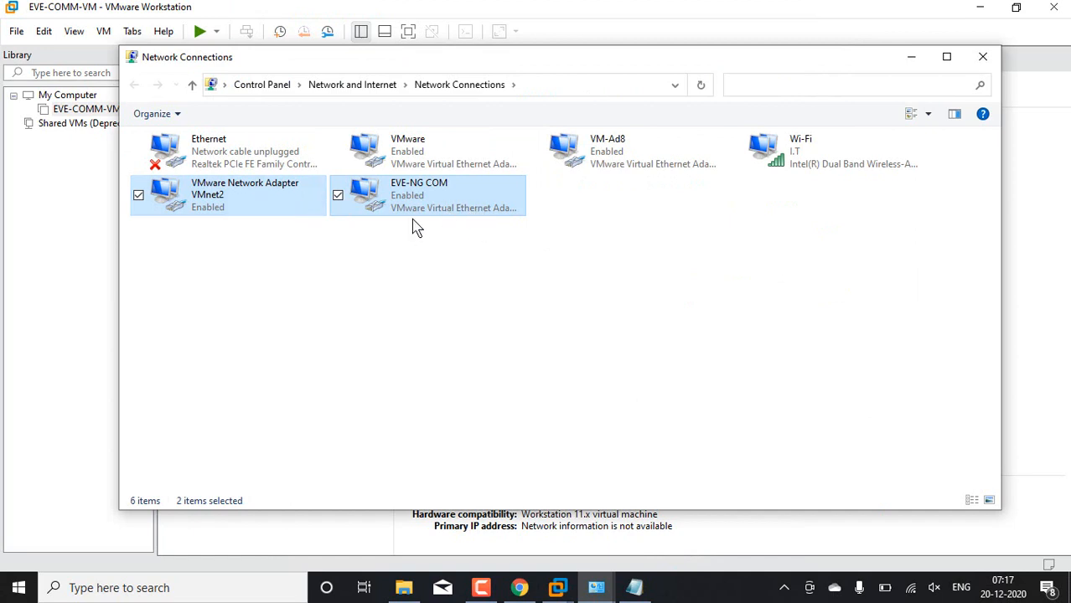
Step: Examine the connection details of the EVE-NG COM adapter in Network Connections, including its IPv4 address and subnet mask
left_click(387, 300)
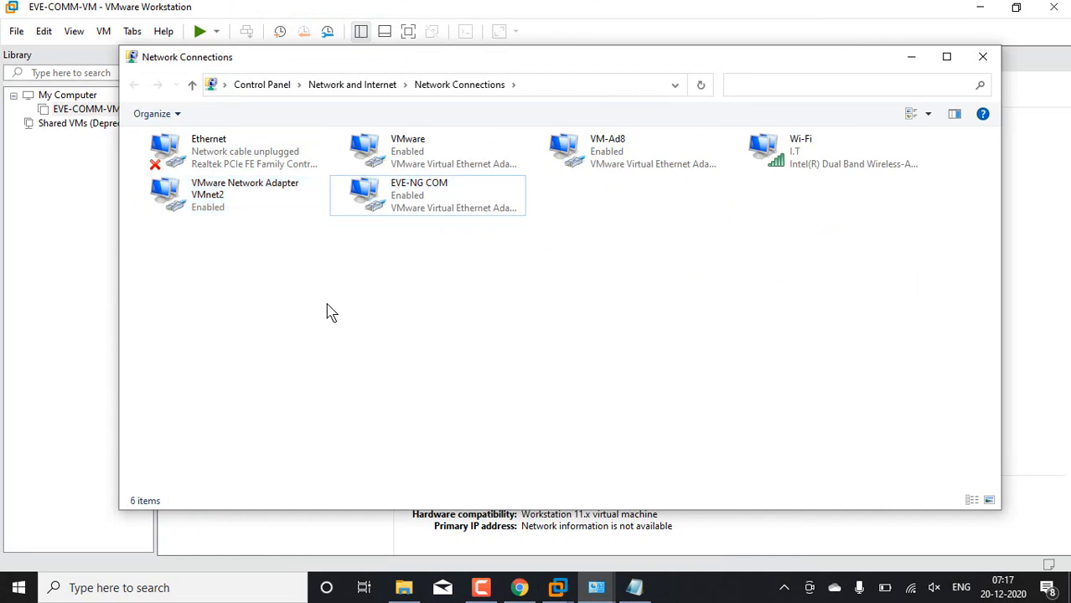
right_click(423, 203)
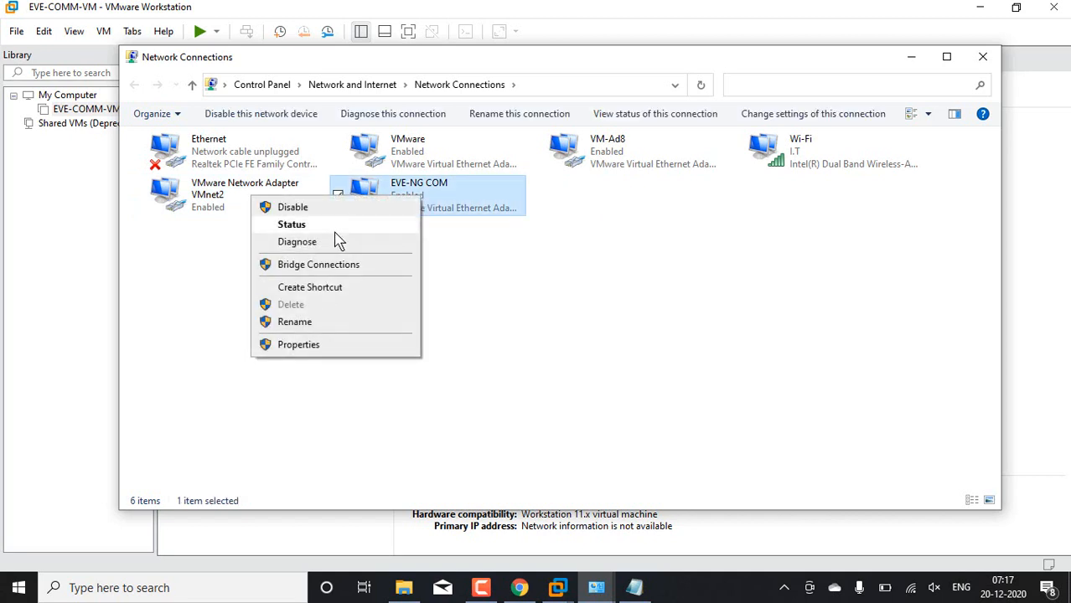
left_click(634, 266)
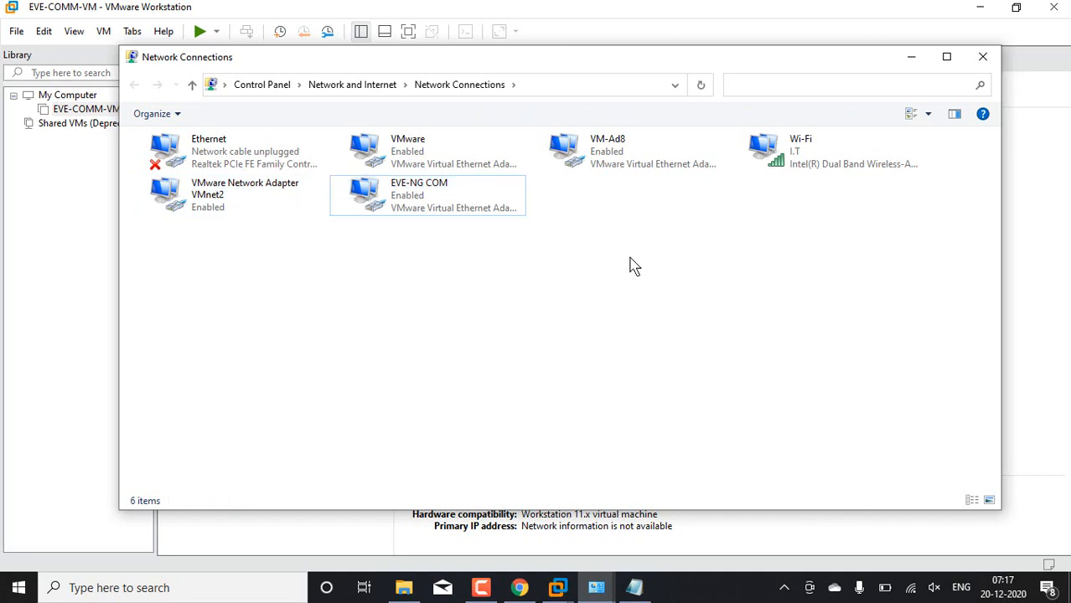
right_click(399, 213)
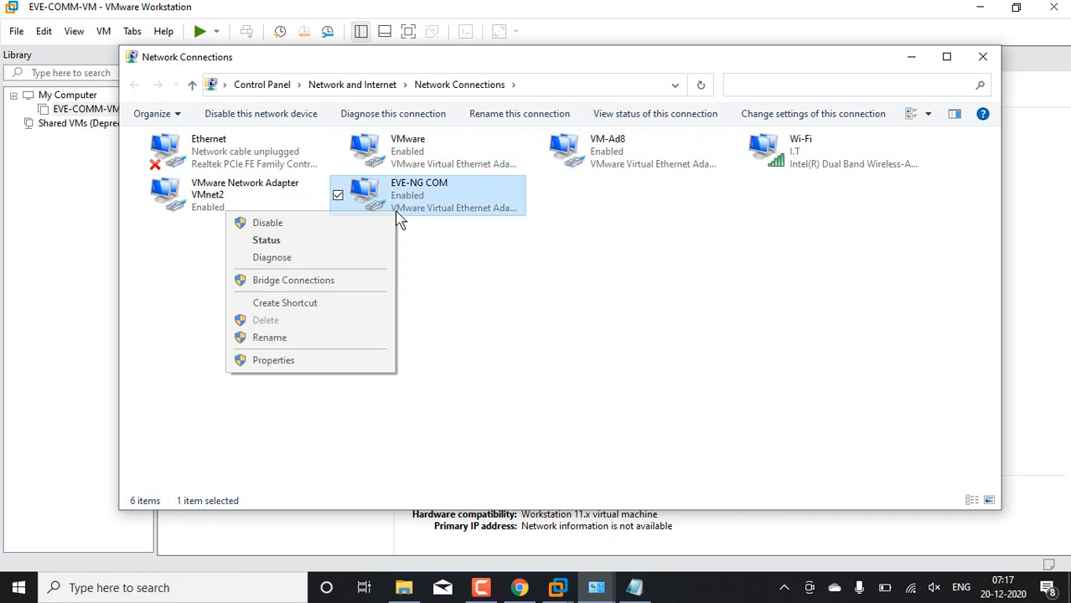
left_click(305, 243)
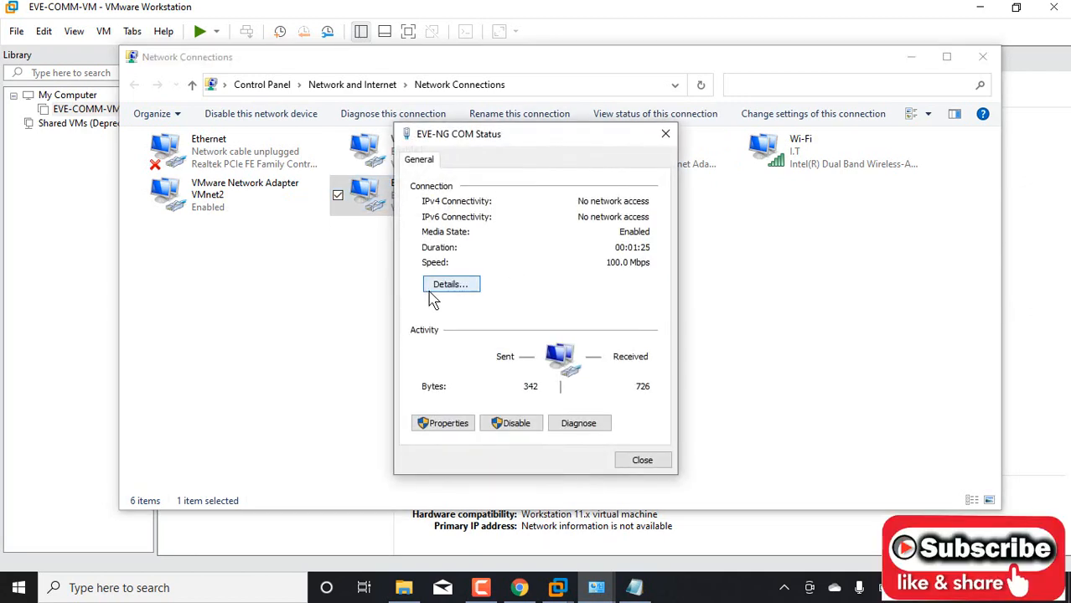
left_click(437, 288)
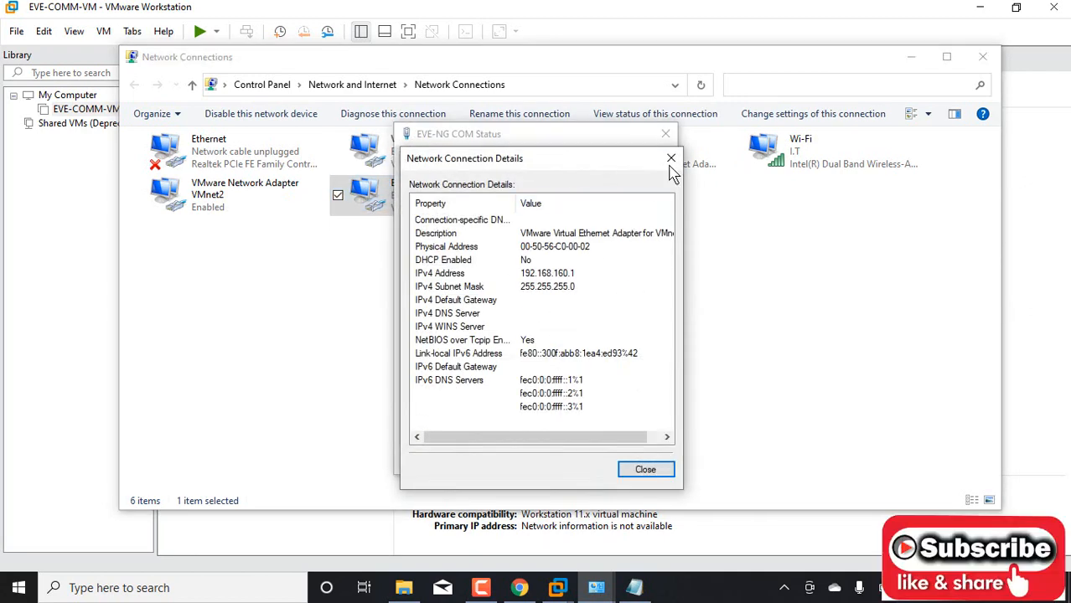
left_click(670, 159)
left_click(664, 134)
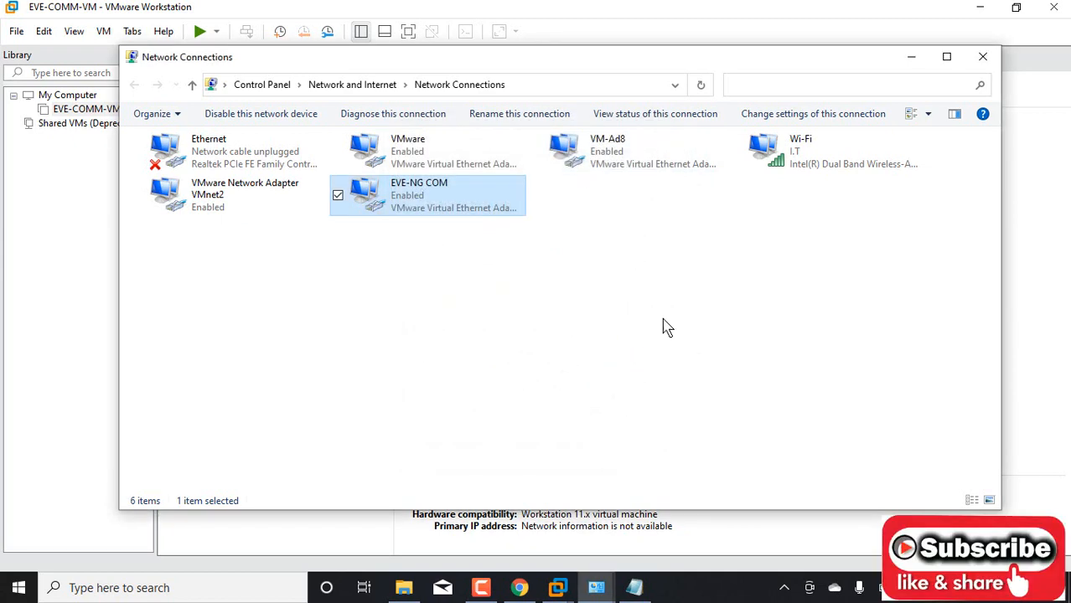
left_click(907, 60)
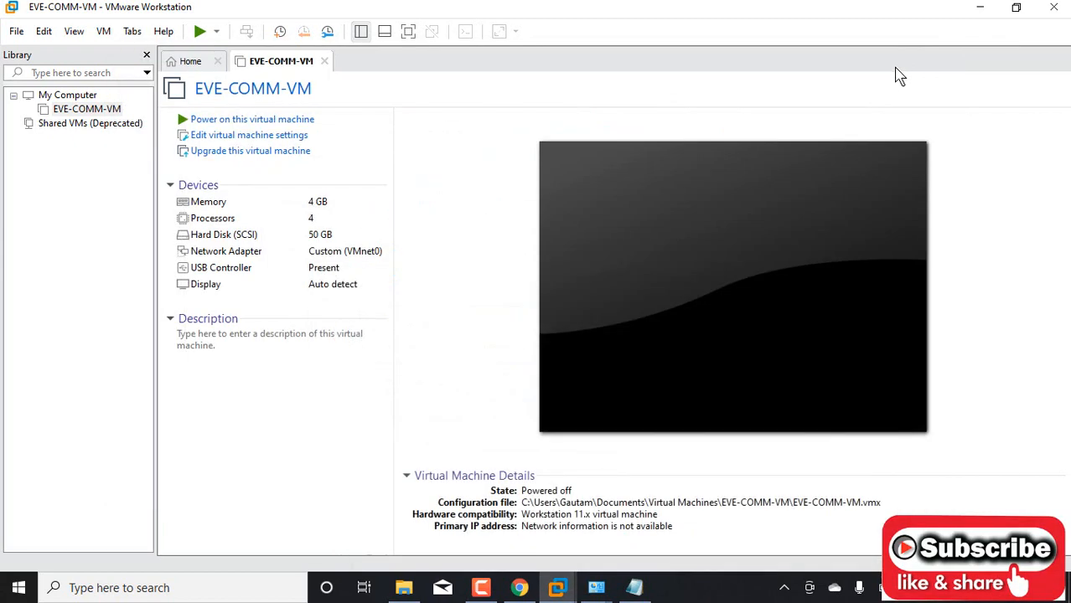
Step: Set the EVE-COMM-VM network adapter to the custom virtual network VMnet2 (Host-only)
double_click(366, 261)
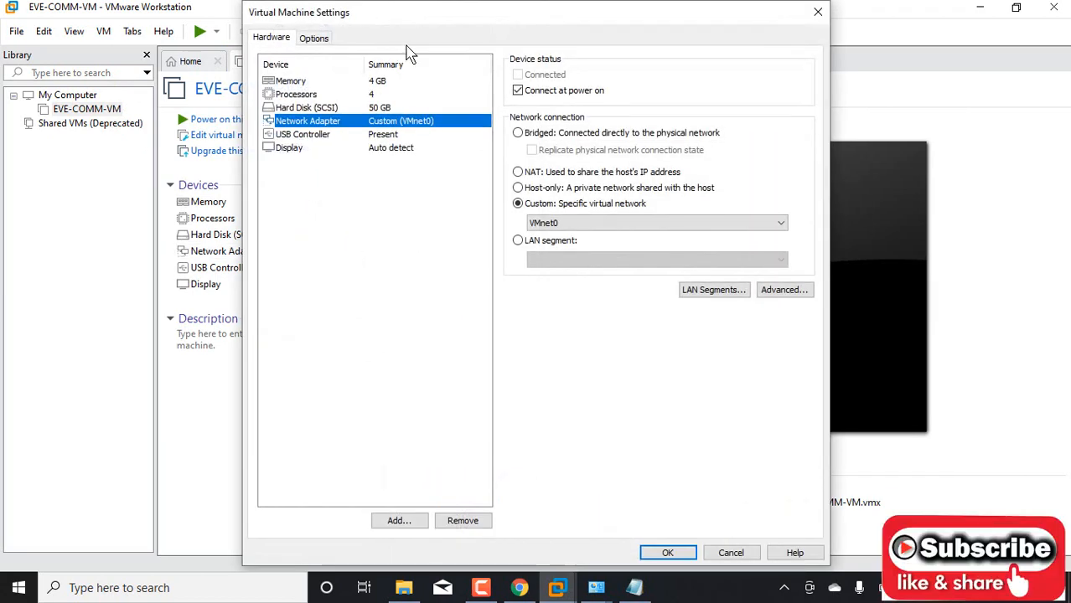
left_click(574, 224)
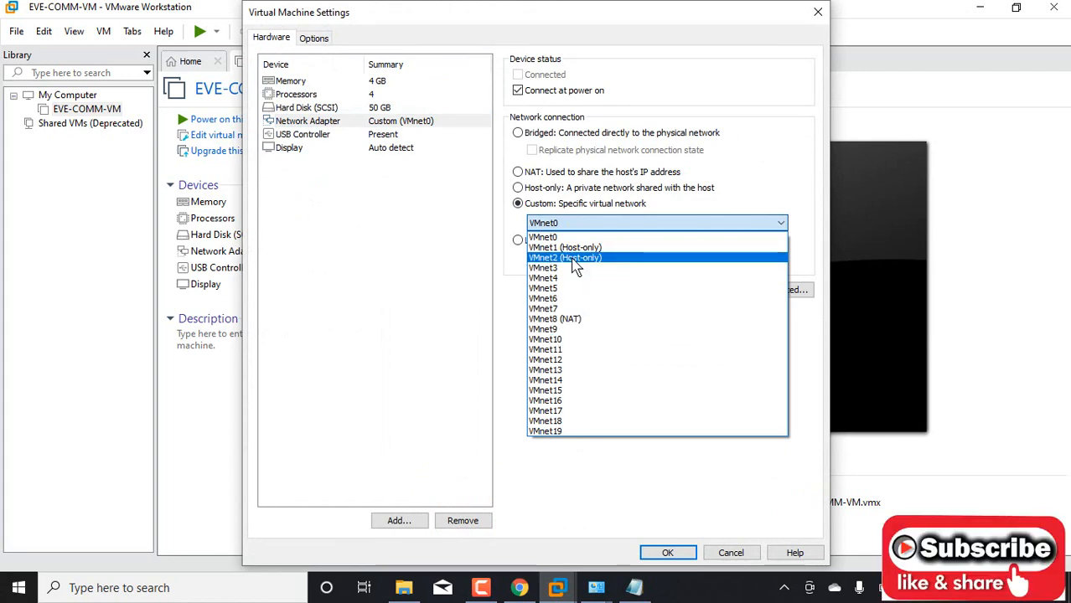
left_click(573, 258)
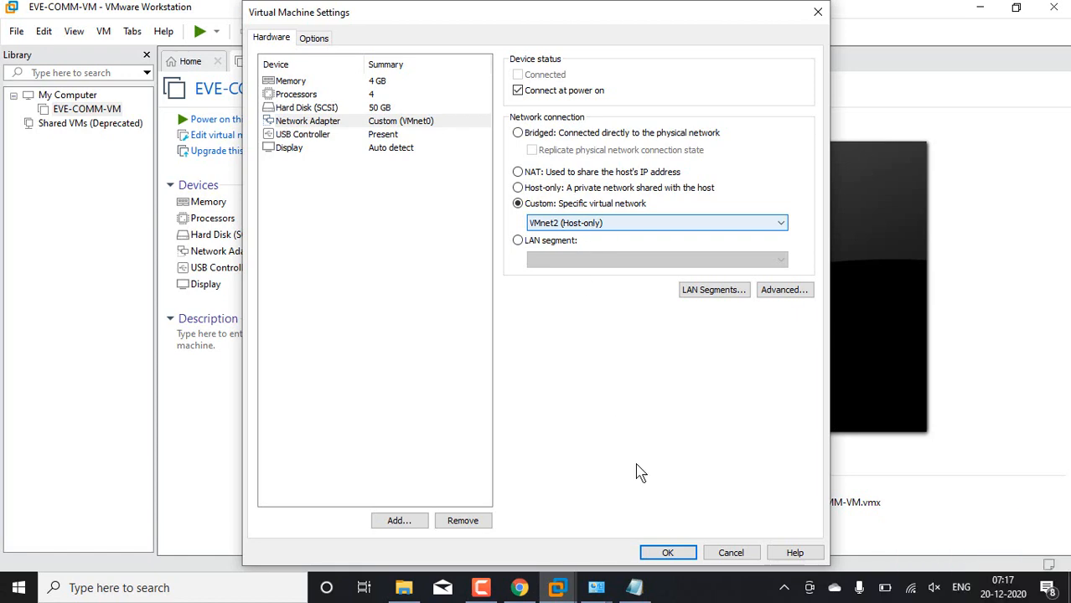
left_click(676, 555)
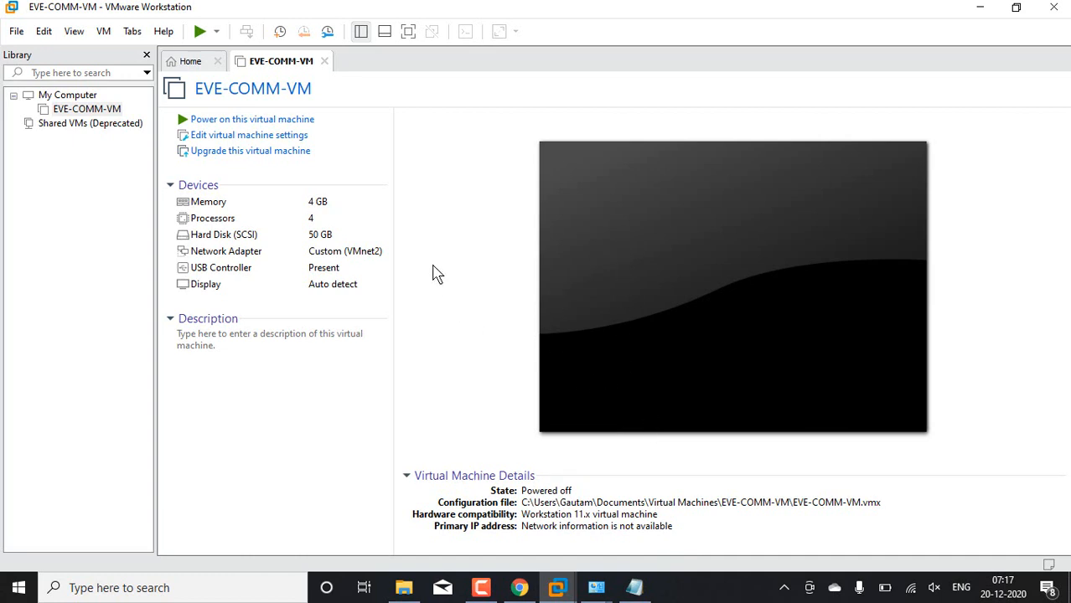
Step: Power on EVE-COMM-VM and log in to its console as root with the account password
left_click(300, 120)
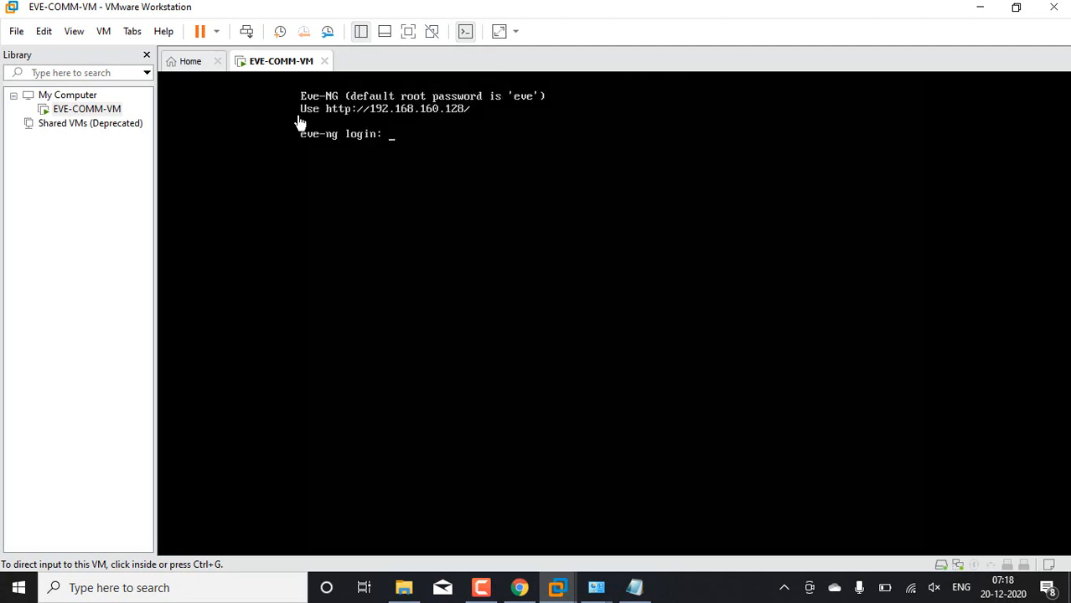
left_click(300, 123)
type("root")
key("Return")
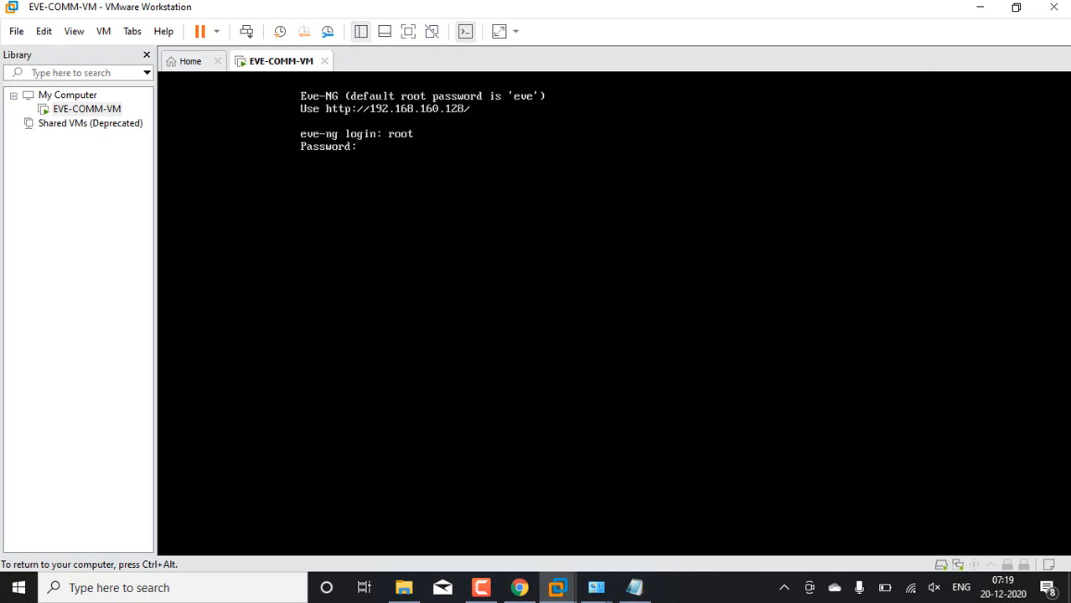
key("Return")
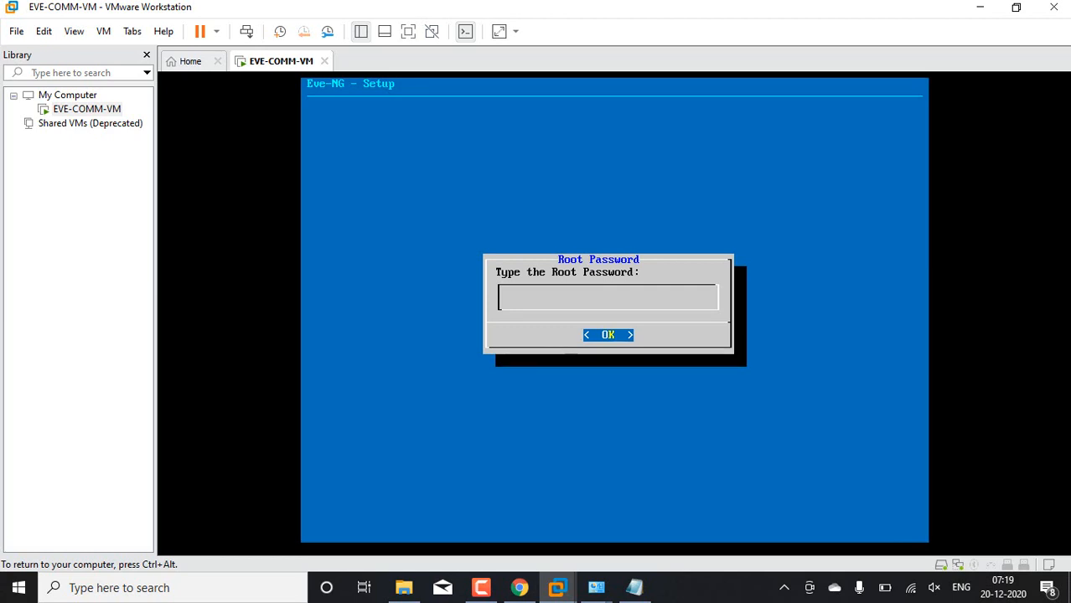
Step: Try to set the root password in the EVE-NG setup by submitting and repeating it
key("Return")
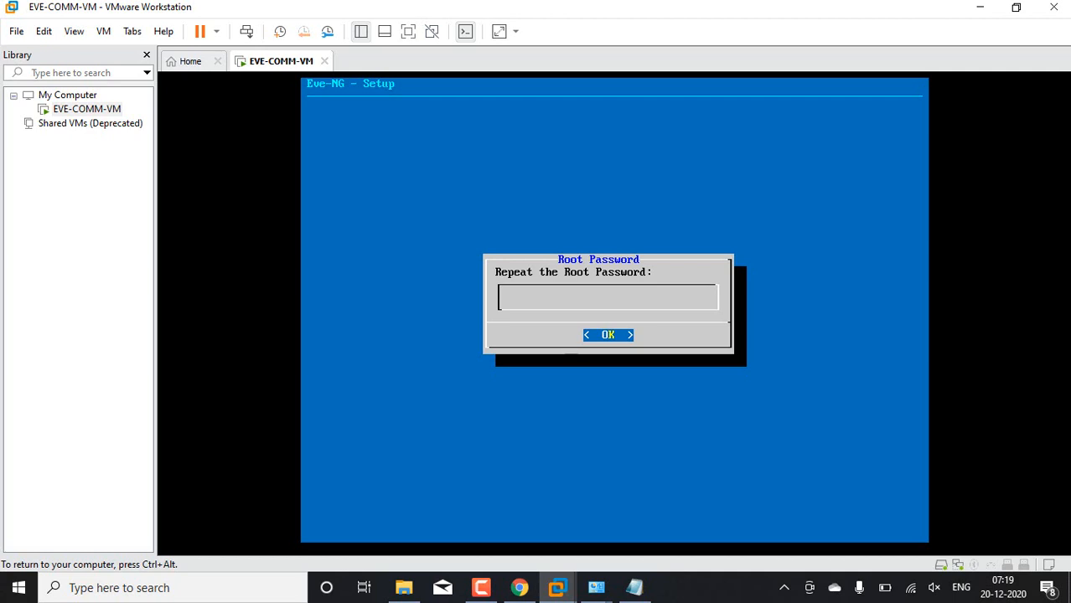
key("Return")
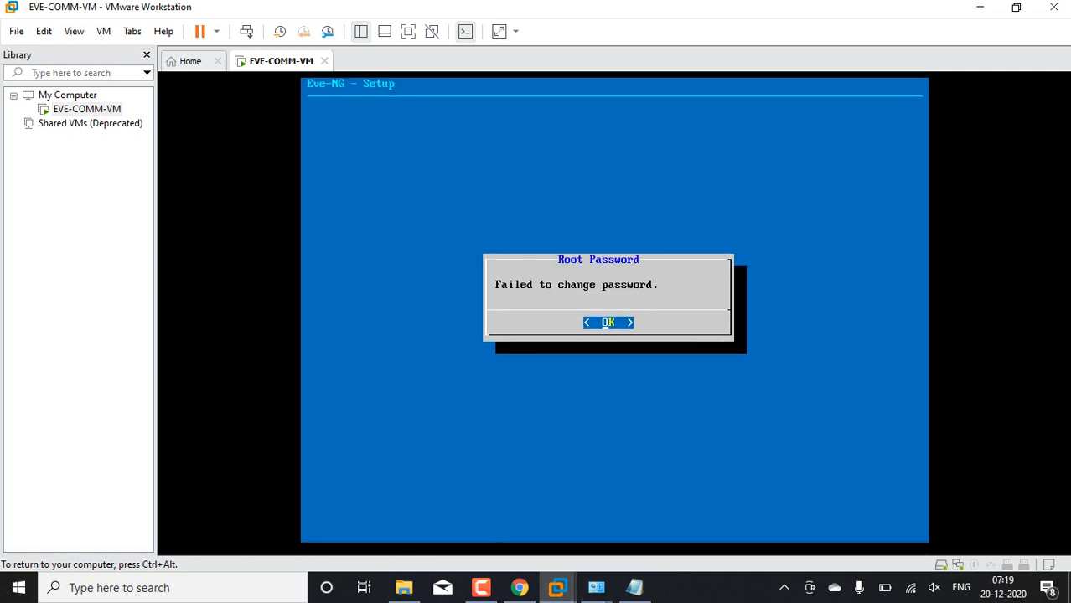
key("Return")
Step: Continue the EVE-NG setup with DNS domain name example.com, DHCP for the management network and no NTP server
key("Return")
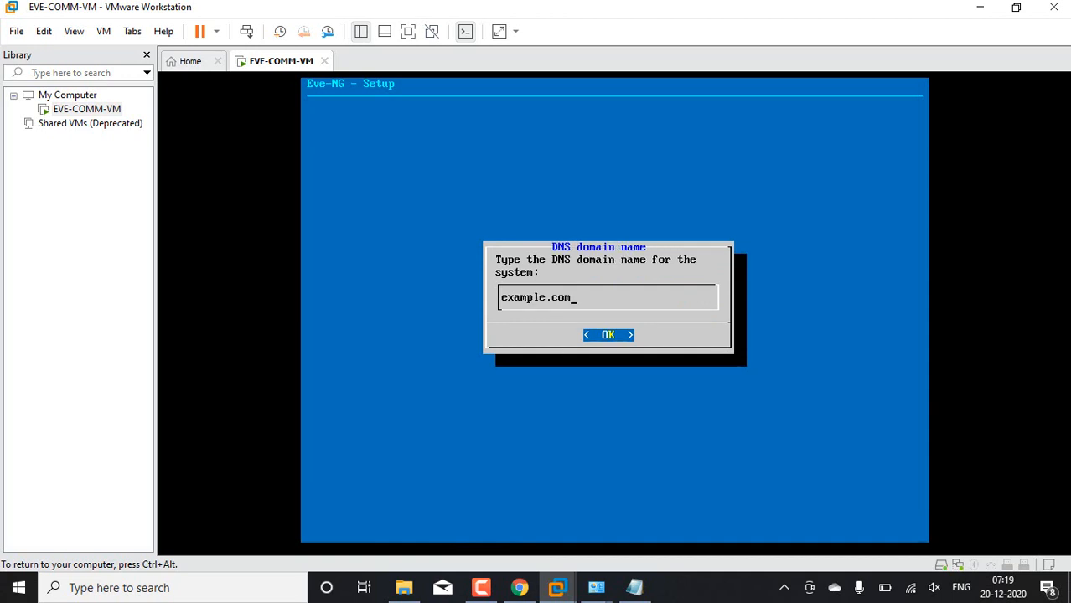
key("Return")
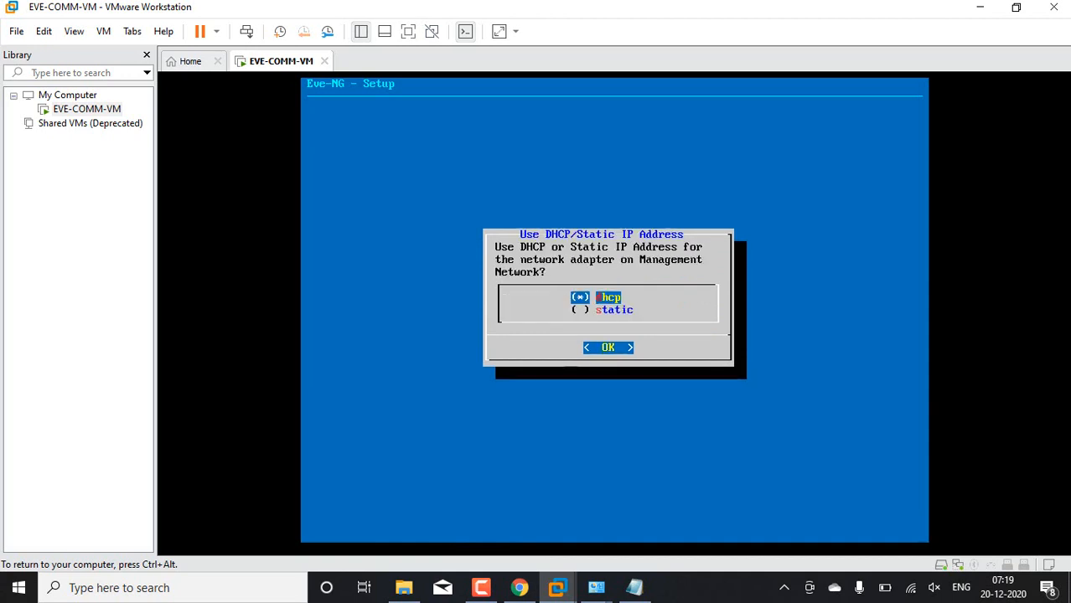
key("Return")
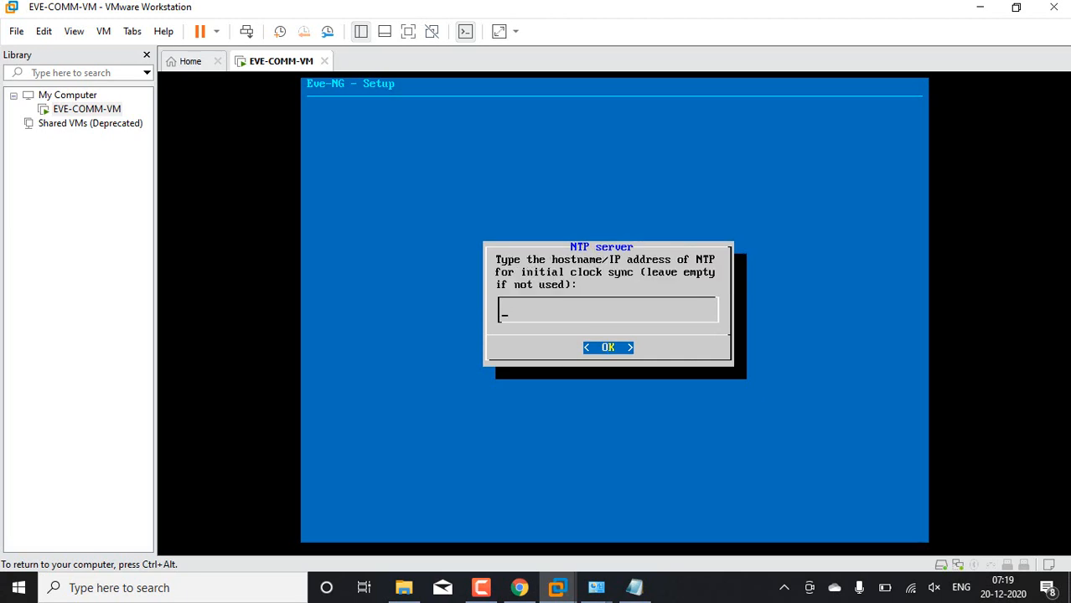
key("Return")
key("Return")
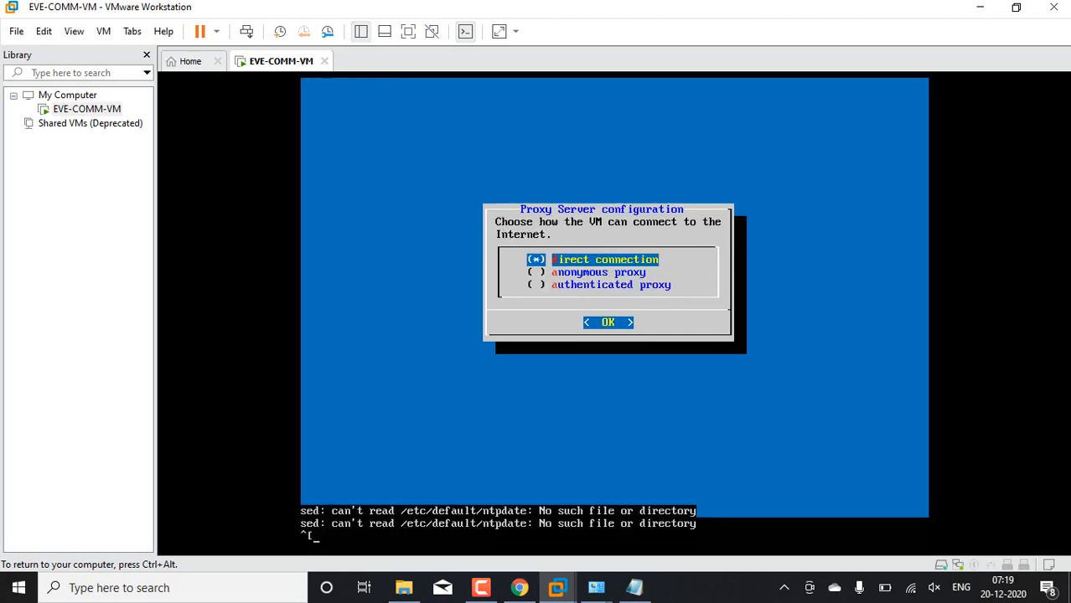